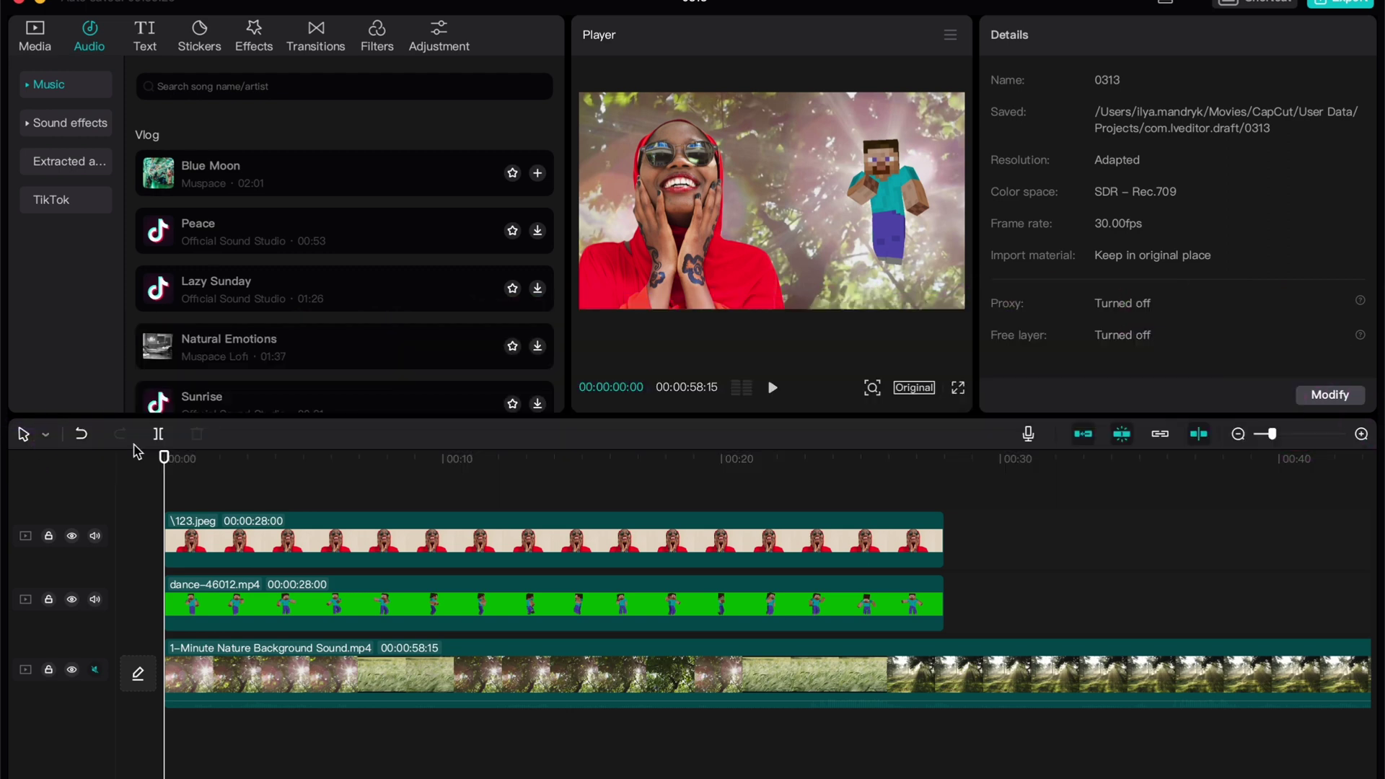
# - Drag the Blue Moon song from the Vlog music library onto the timeline below the clips
pyautogui.click(36, 48)
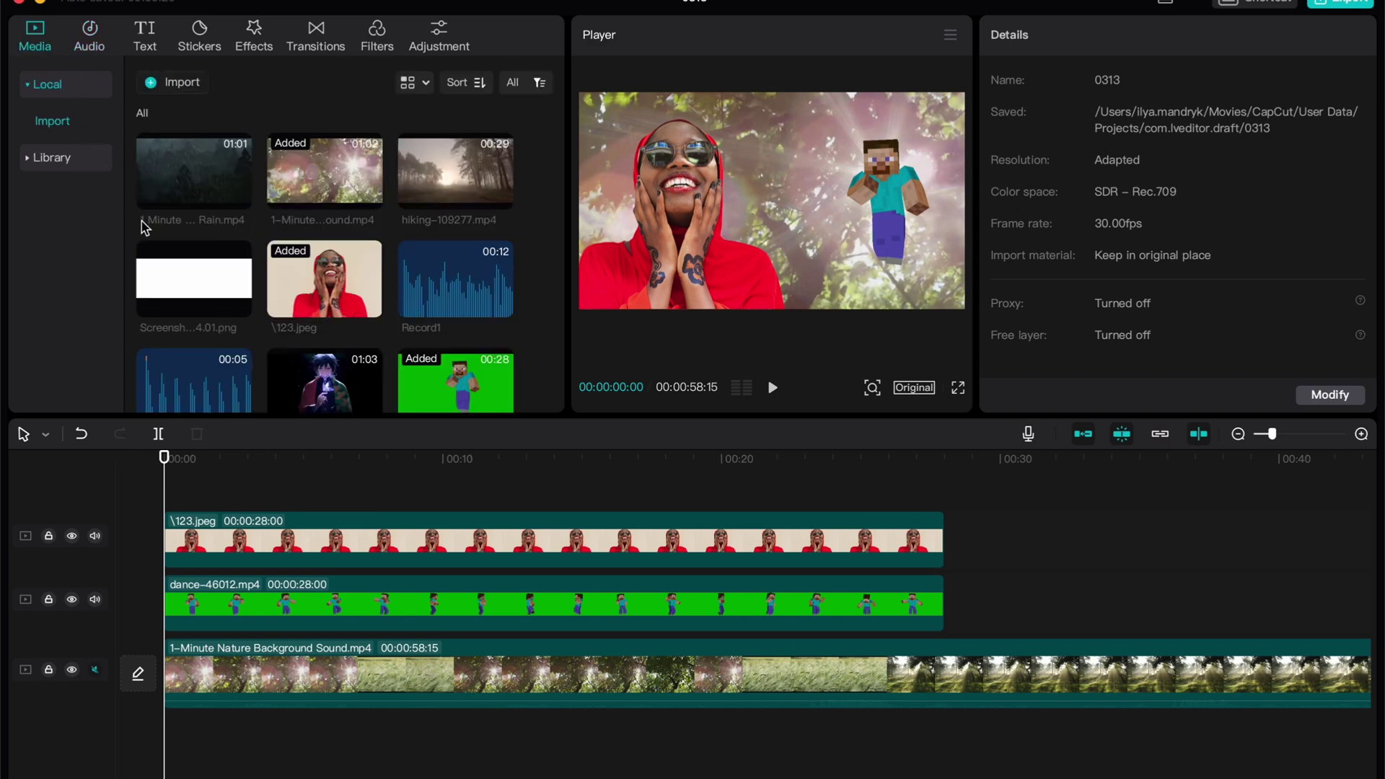
pyautogui.click(89, 48)
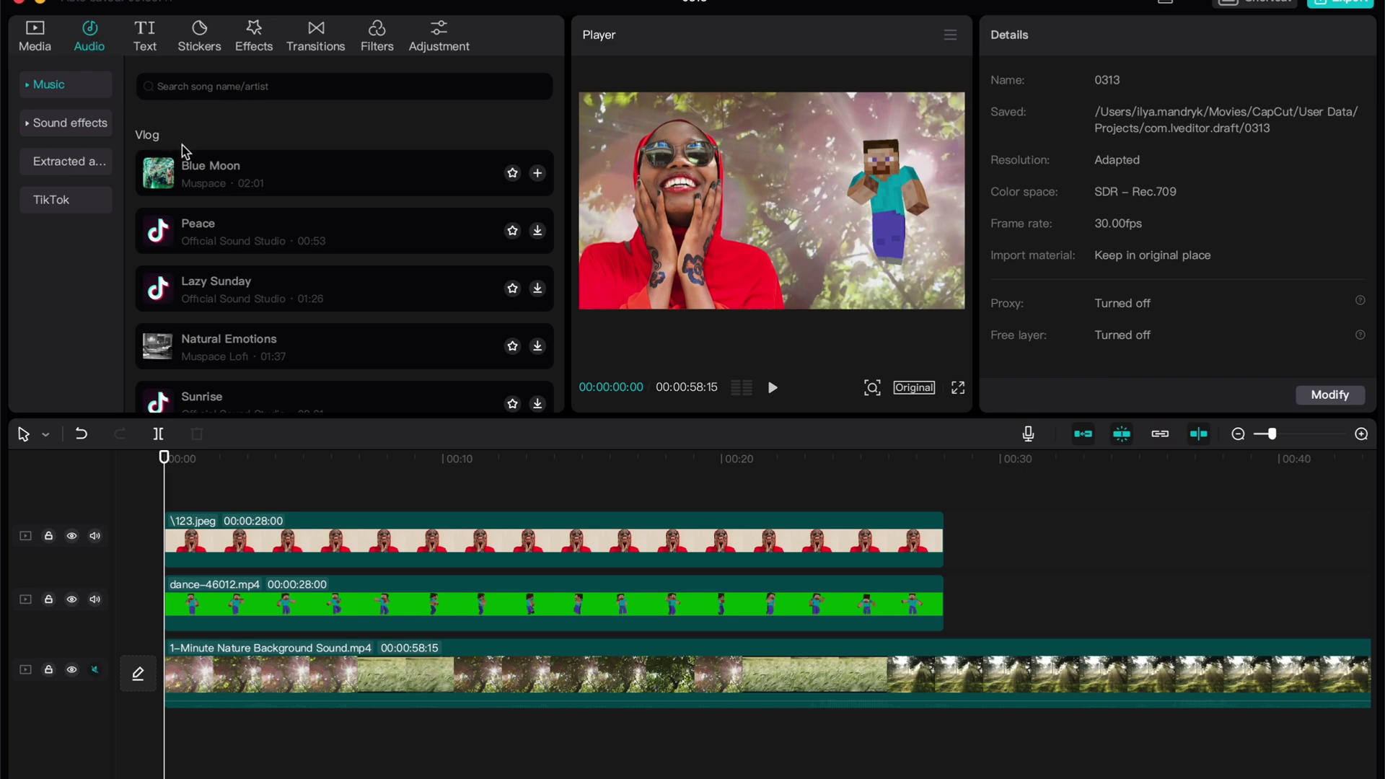
pyautogui.moveTo(209, 173); pyautogui.dragTo(227, 744)
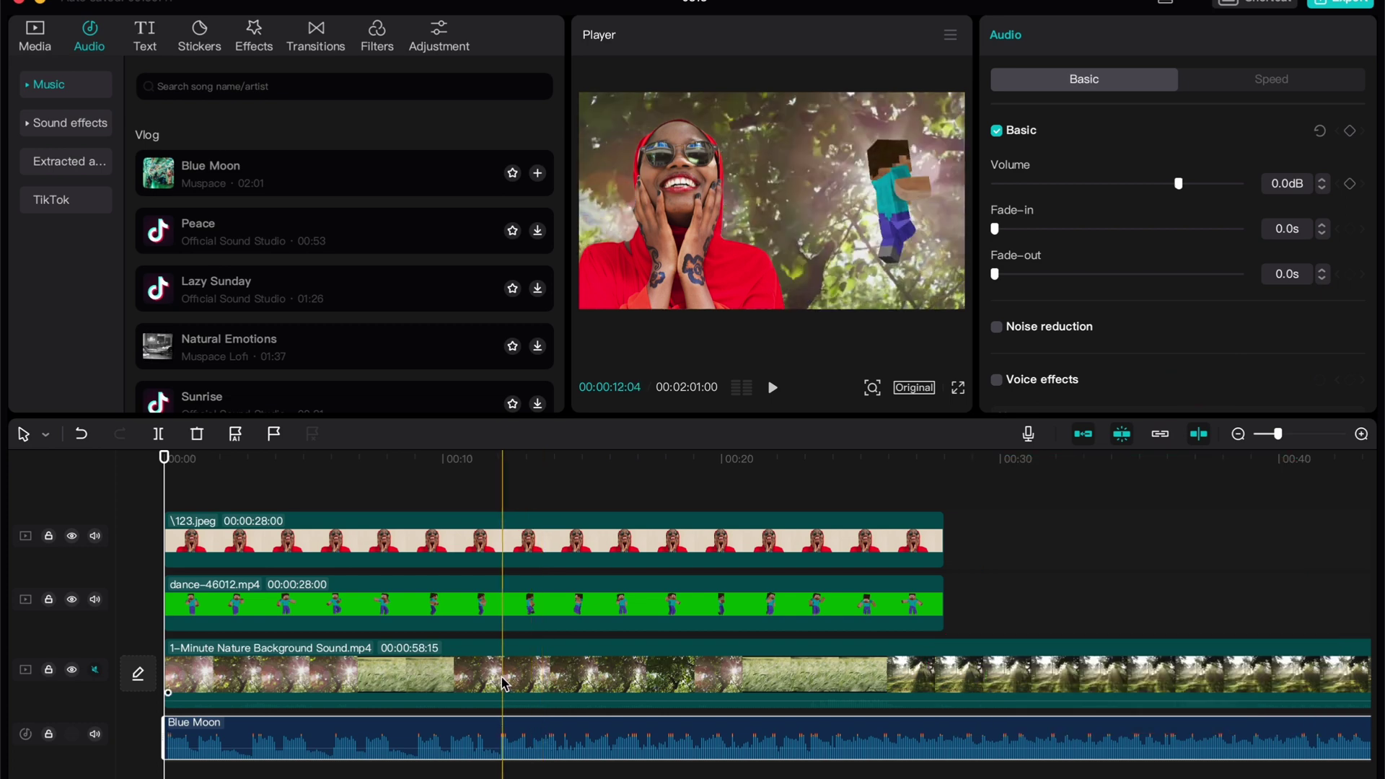
pyautogui.moveTo(466, 744)
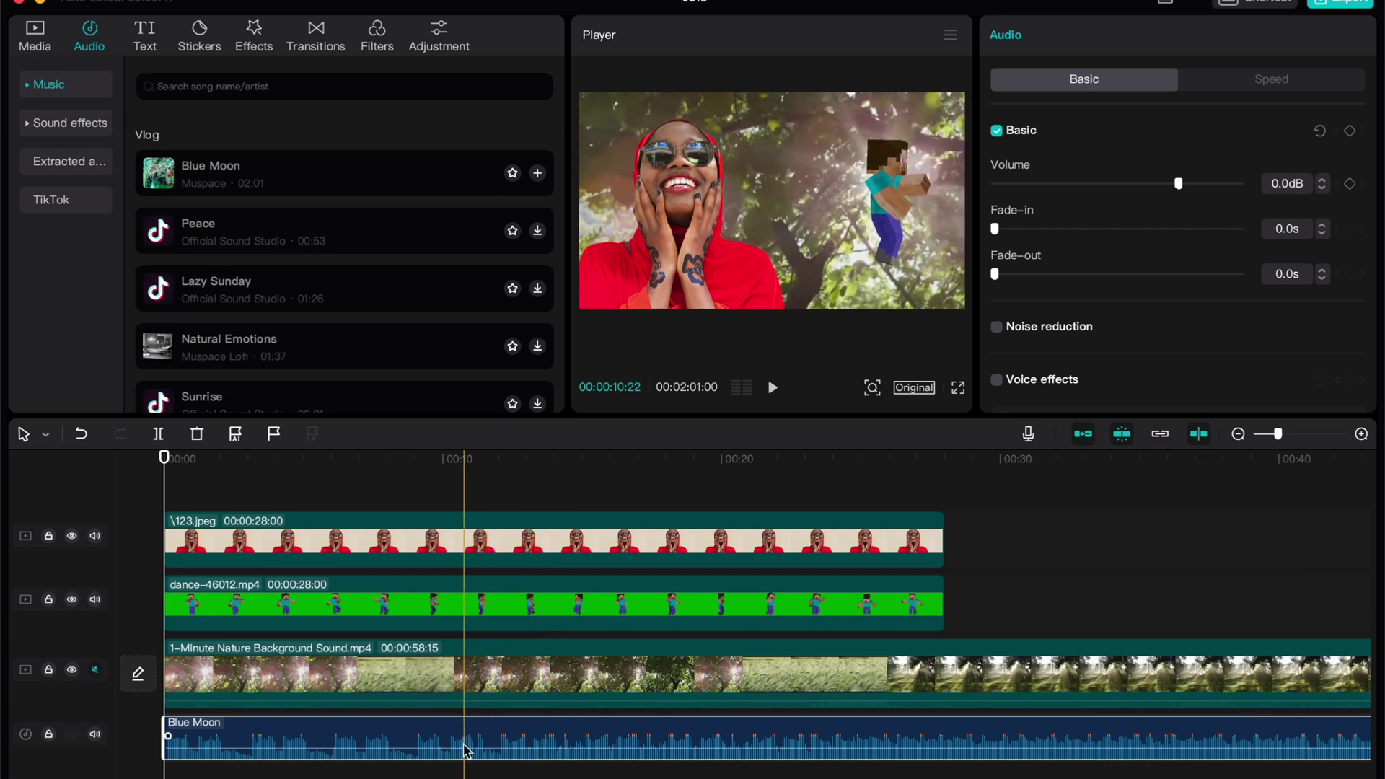
pyautogui.keyDown('ctrl'); pyautogui.scroll(2, 463, 747); pyautogui.keyUp('ctrl')
pyautogui.keyDown('ctrl'); pyautogui.scroll(2, 463, 747); pyautogui.keyUp('ctrl')
pyautogui.keyDown('ctrl'); pyautogui.scroll(2, 463, 747); pyautogui.keyUp('ctrl')
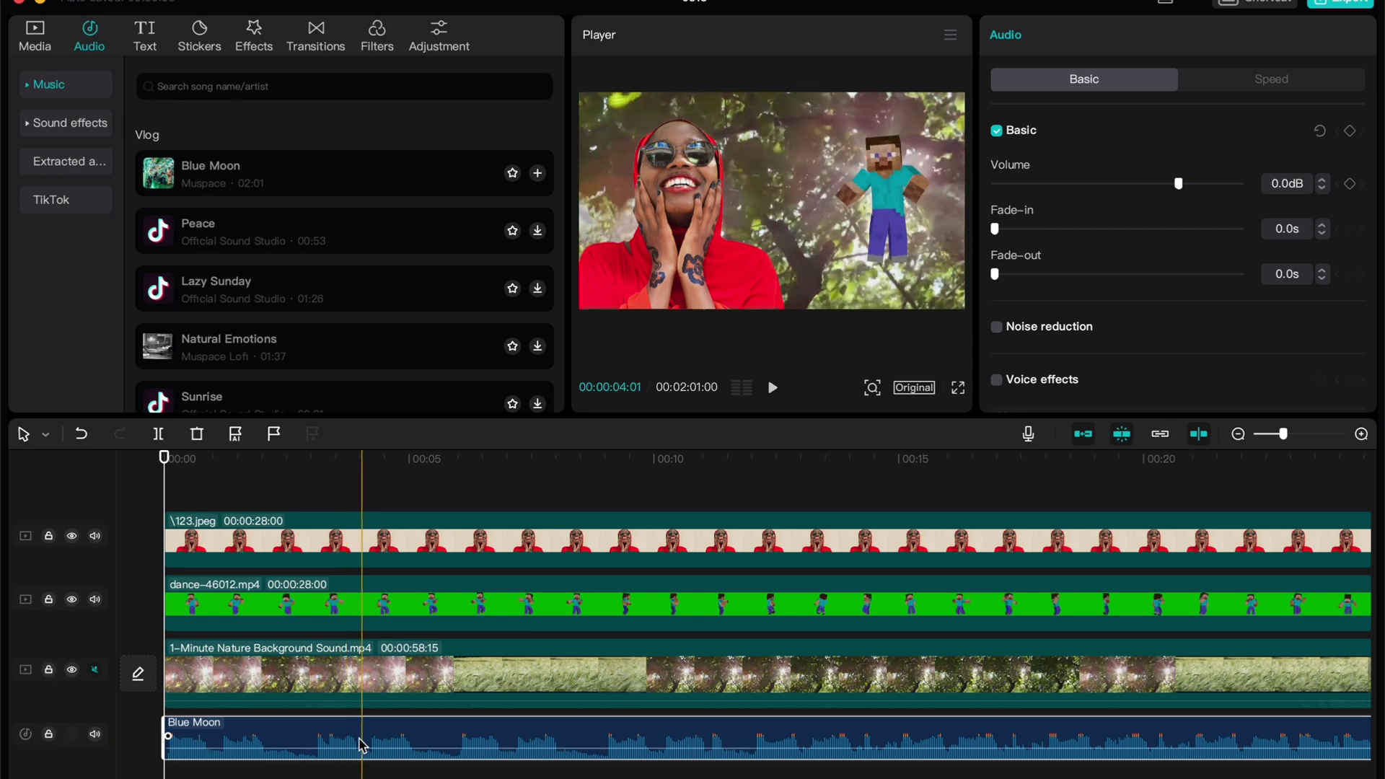
# - Apply Auto beat with Beat 1 to the Blue Moon track, adding yellow beat markers
pyautogui.click(235, 435)
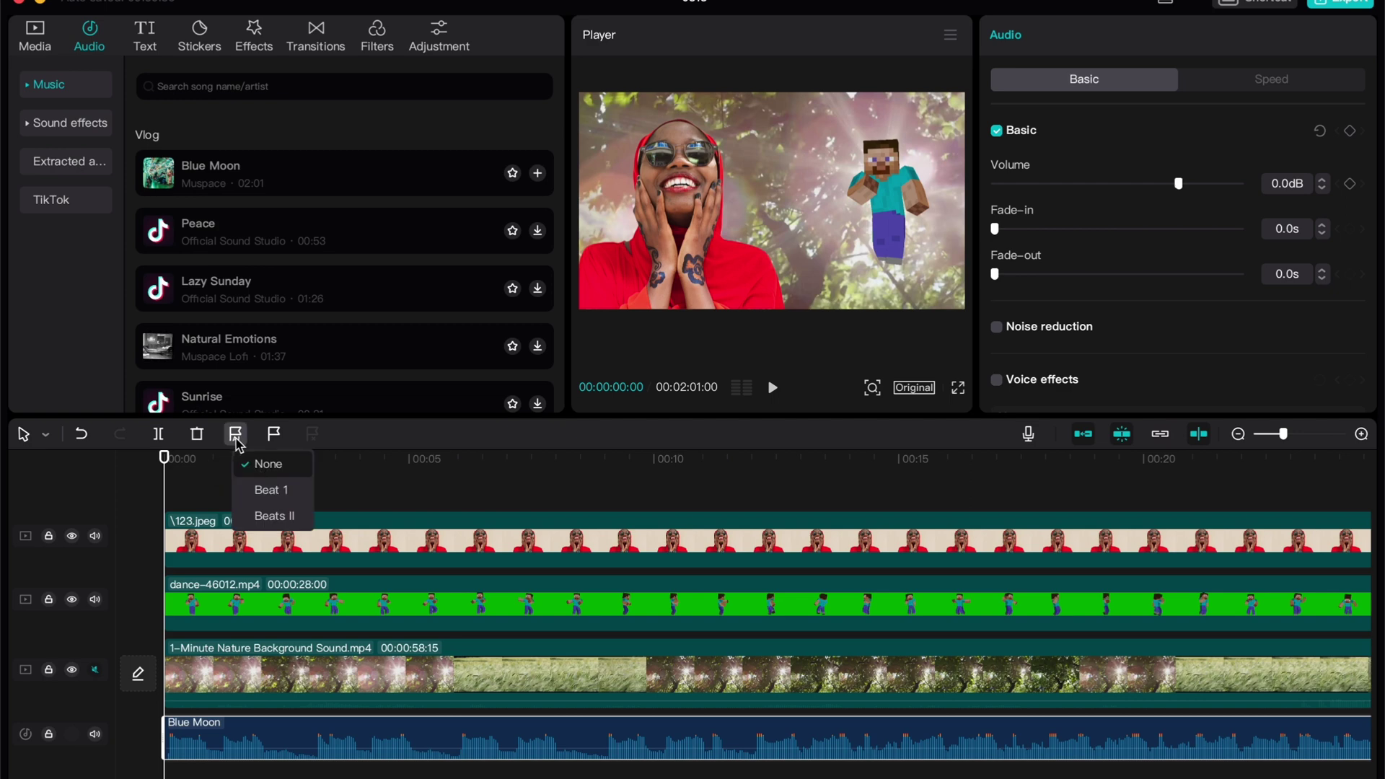
pyautogui.click(277, 490)
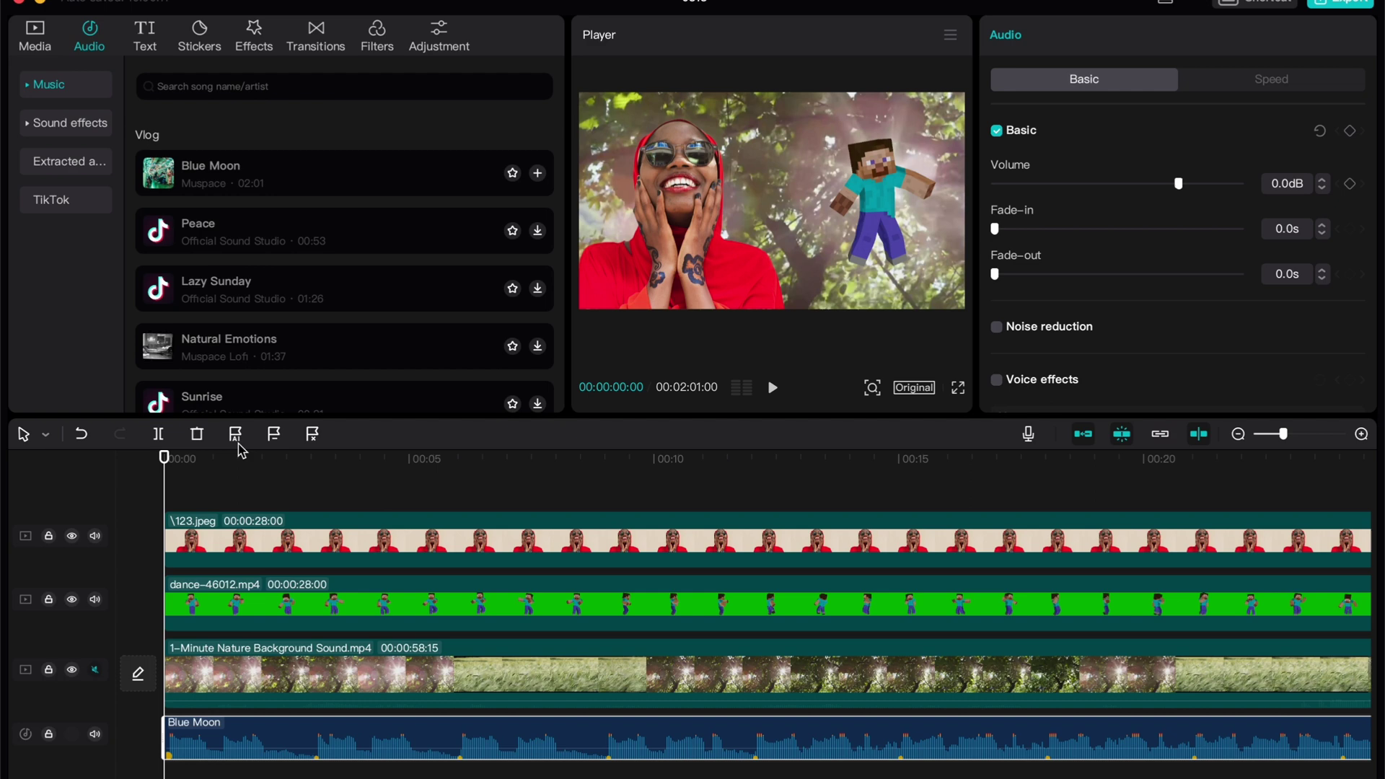
pyautogui.click(235, 434)
pyautogui.click(291, 518)
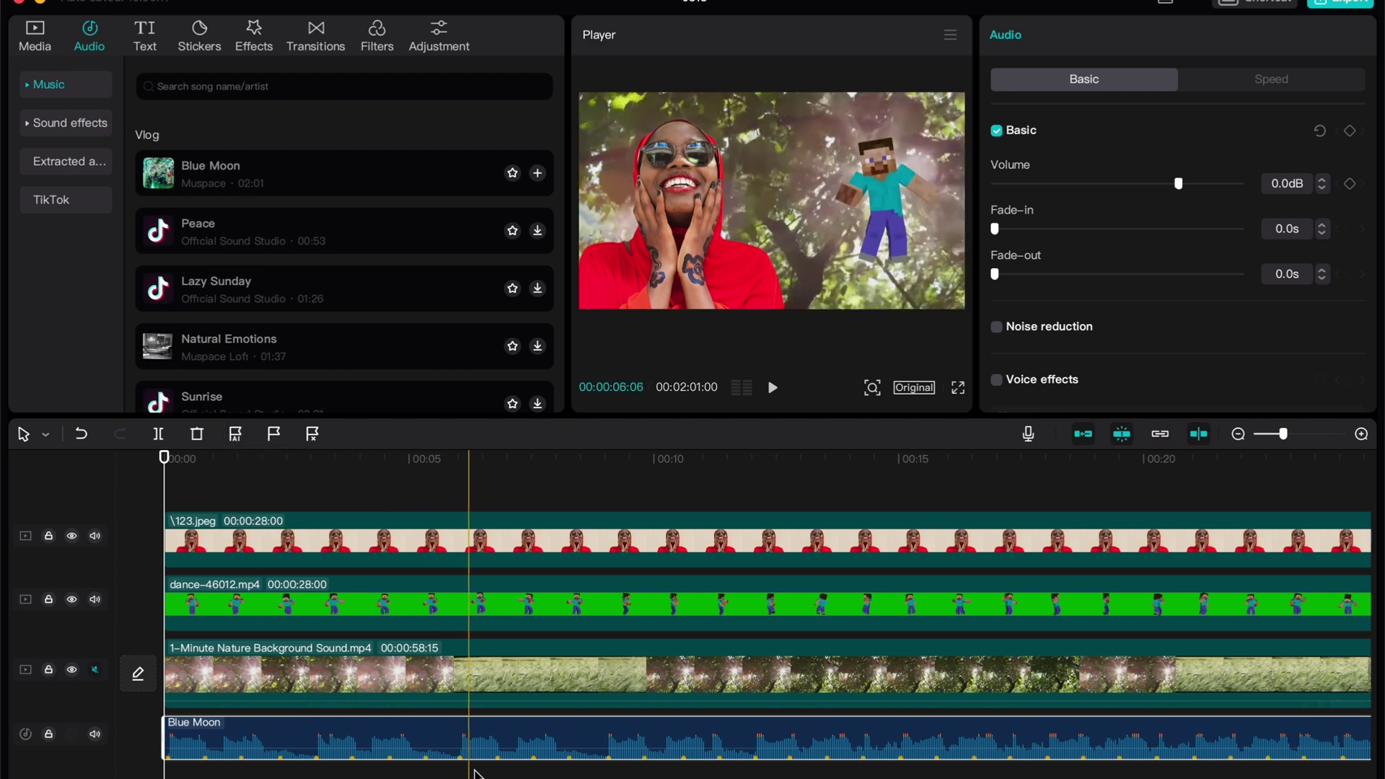
pyautogui.scroll(2, 505, 757)
pyautogui.scroll(3, 504, 760)
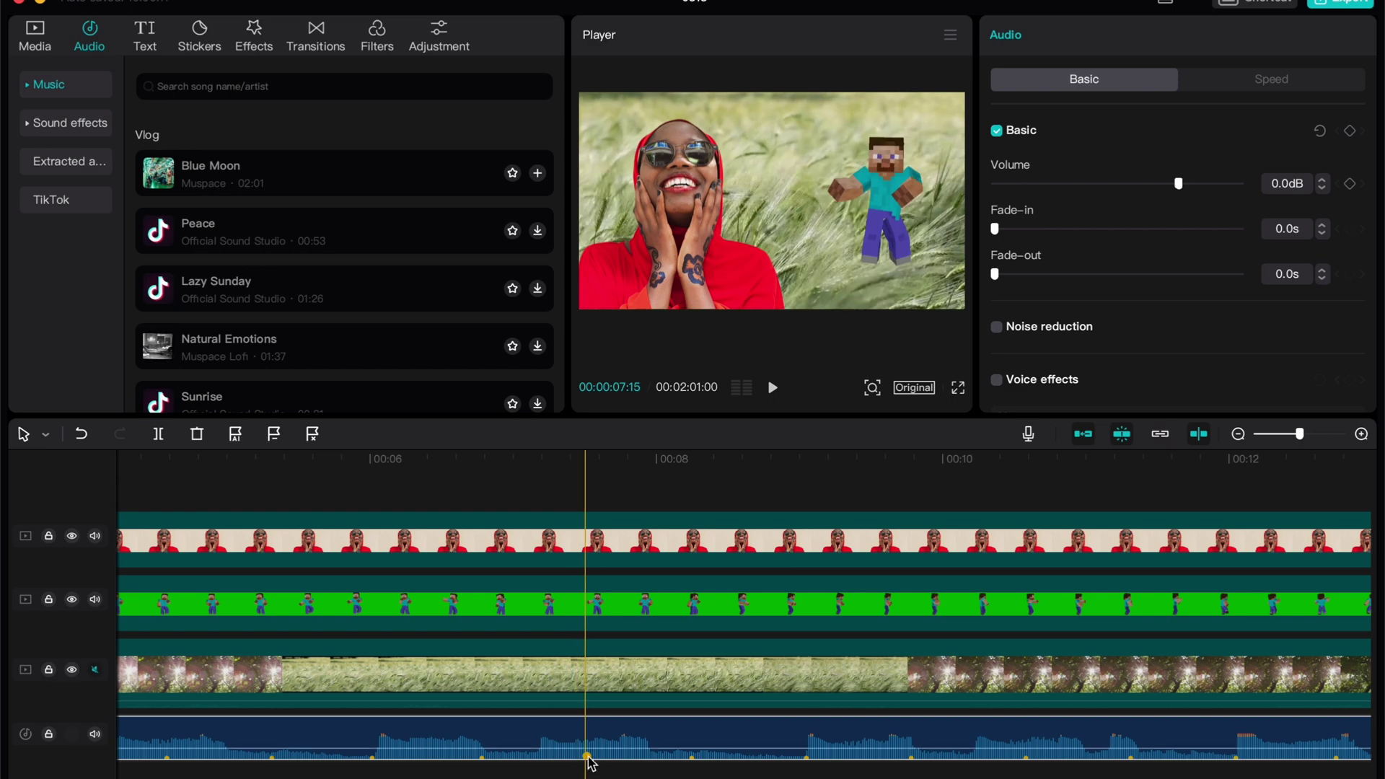
pyautogui.scroll(-5, 732, 704)
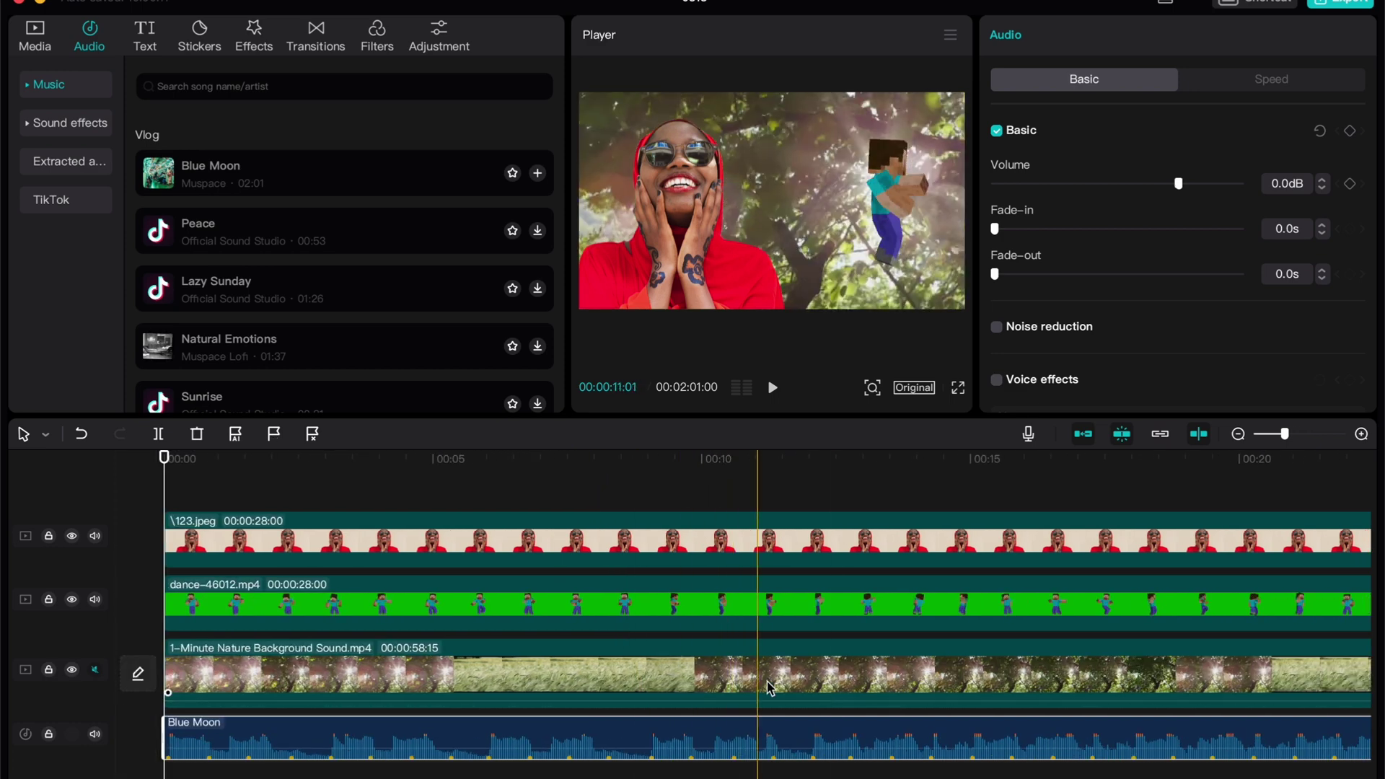
# - Trim the end of dance-46012.mp4 back from 28 seconds to about 00:14
pyautogui.click(1212, 601)
pyautogui.moveTo(1212, 601); pyautogui.dragTo(693, 620)
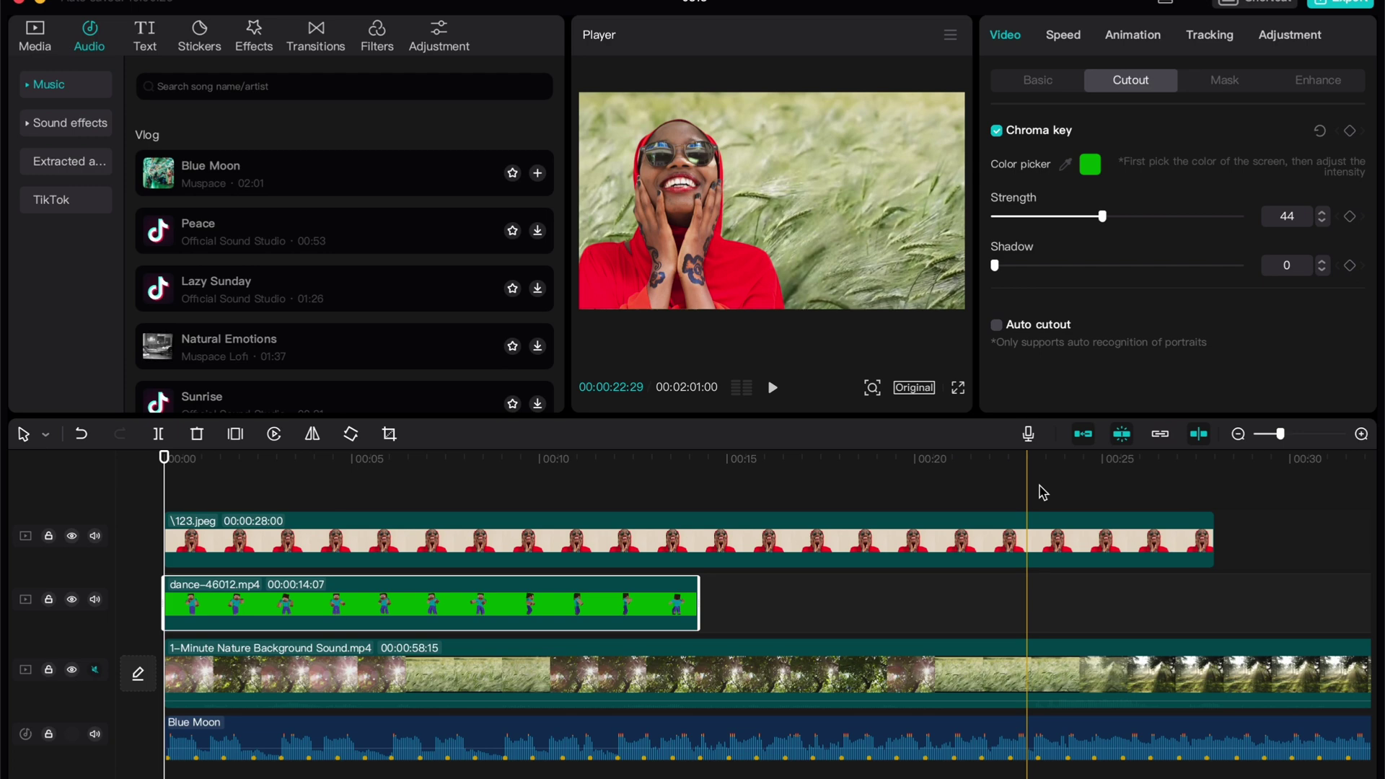
pyautogui.keyDown('ctrl'); pyautogui.scroll(3, 693, 618); pyautogui.keyUp('ctrl')
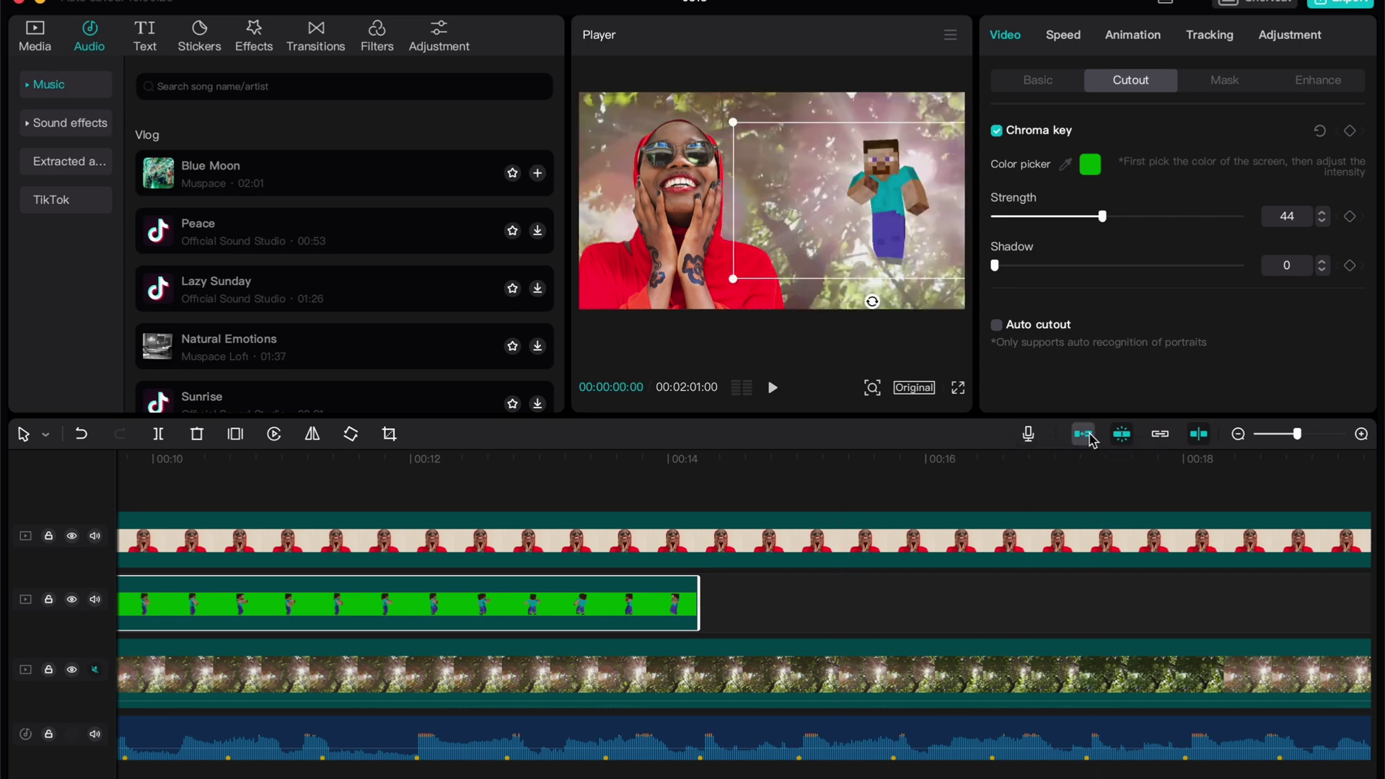
# - Extend the dance clip's end to a yellow beat marker around 00:16
pyautogui.moveTo(704, 603); pyautogui.dragTo(794, 613)
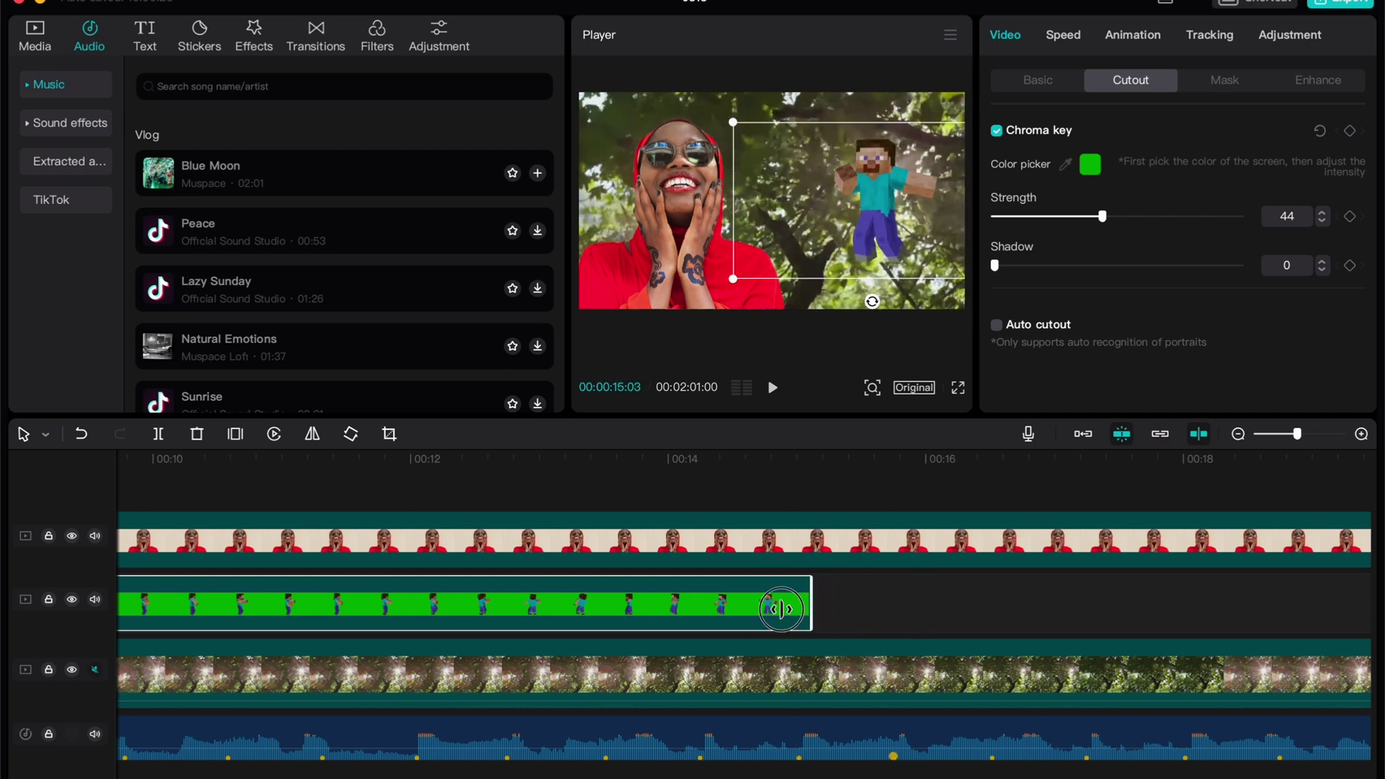
pyautogui.moveTo(794, 613); pyautogui.dragTo(701, 608)
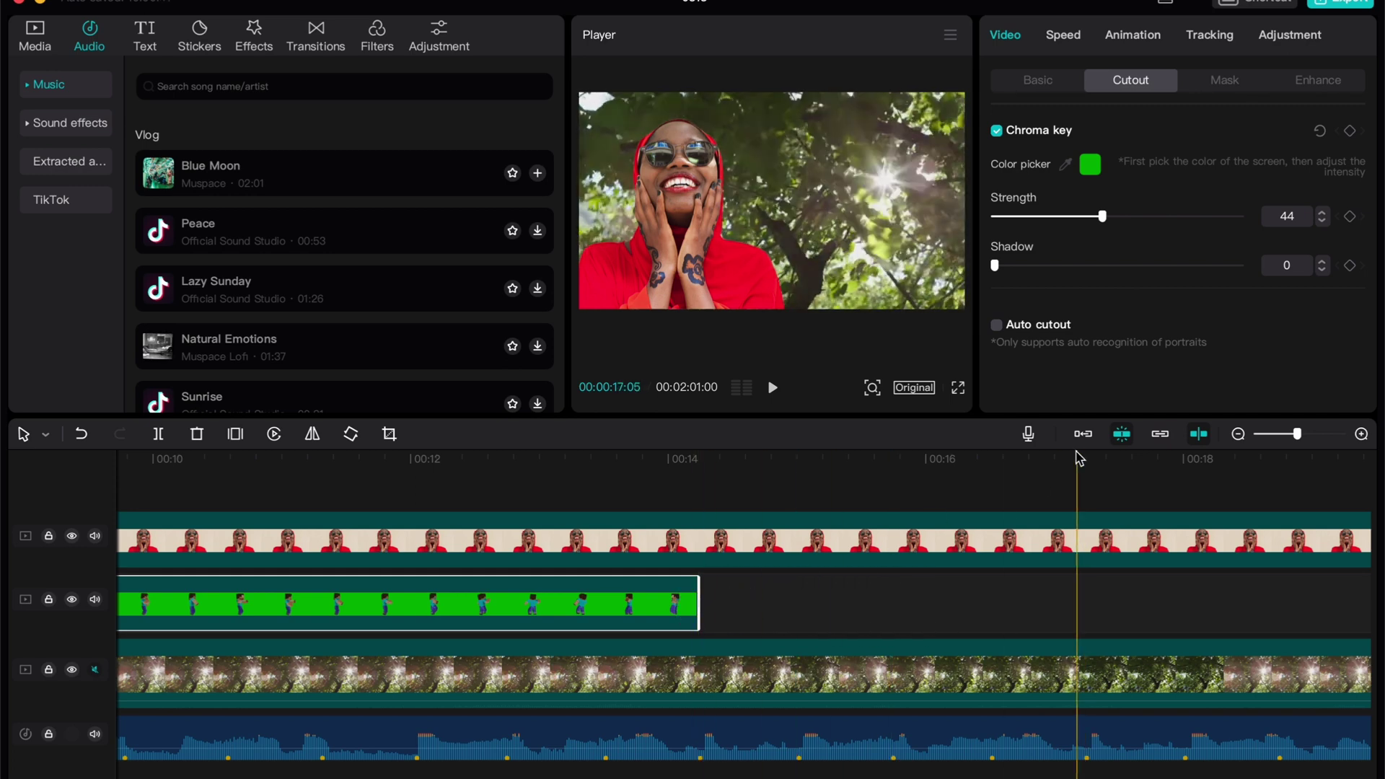
pyautogui.moveTo(700, 604); pyautogui.dragTo(985, 611)
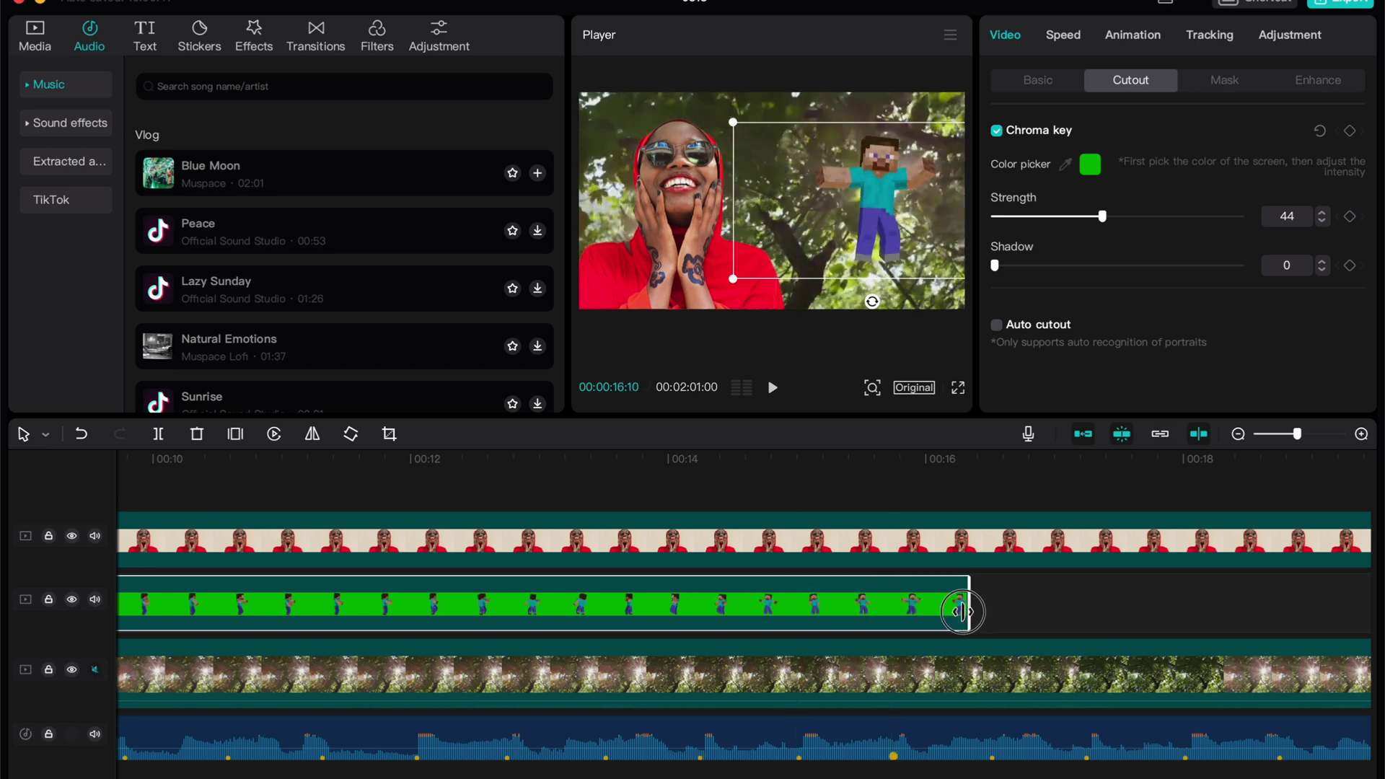